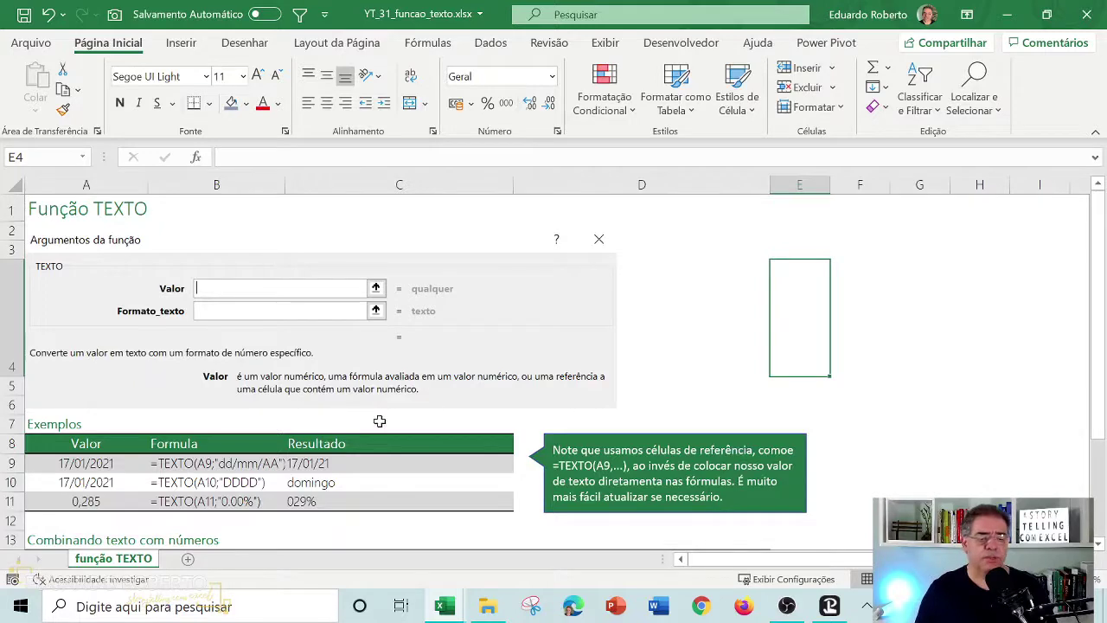
# Examine the values and the TEXTO formulas and results in rows 9 to 11 of the Exemplos table
pyautogui.scroll(-1, 372, 421)
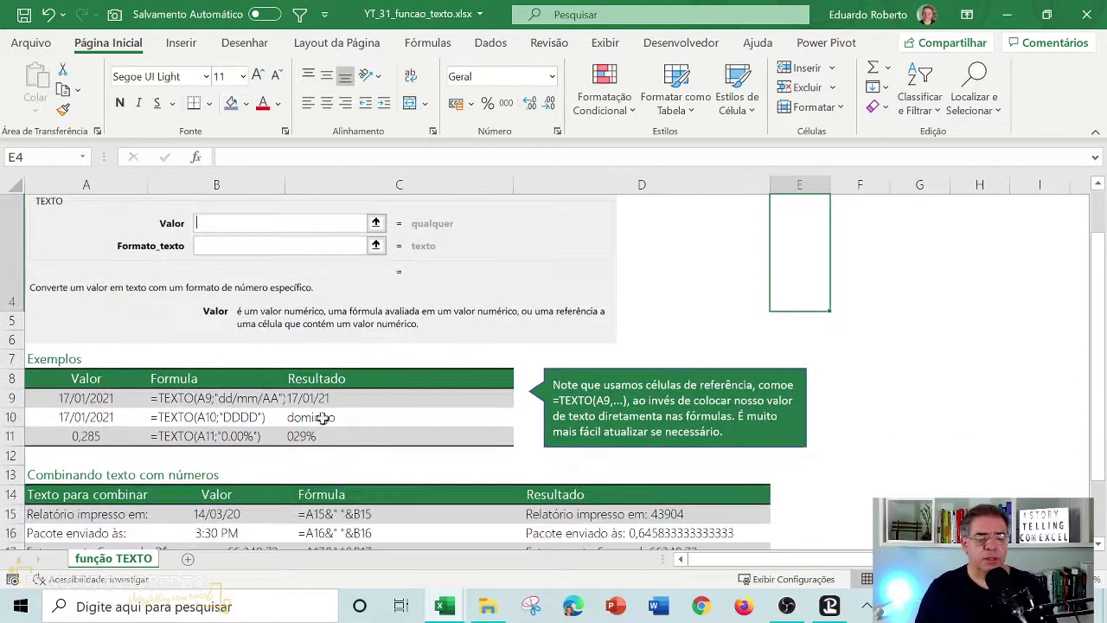
pyautogui.click(76, 398)
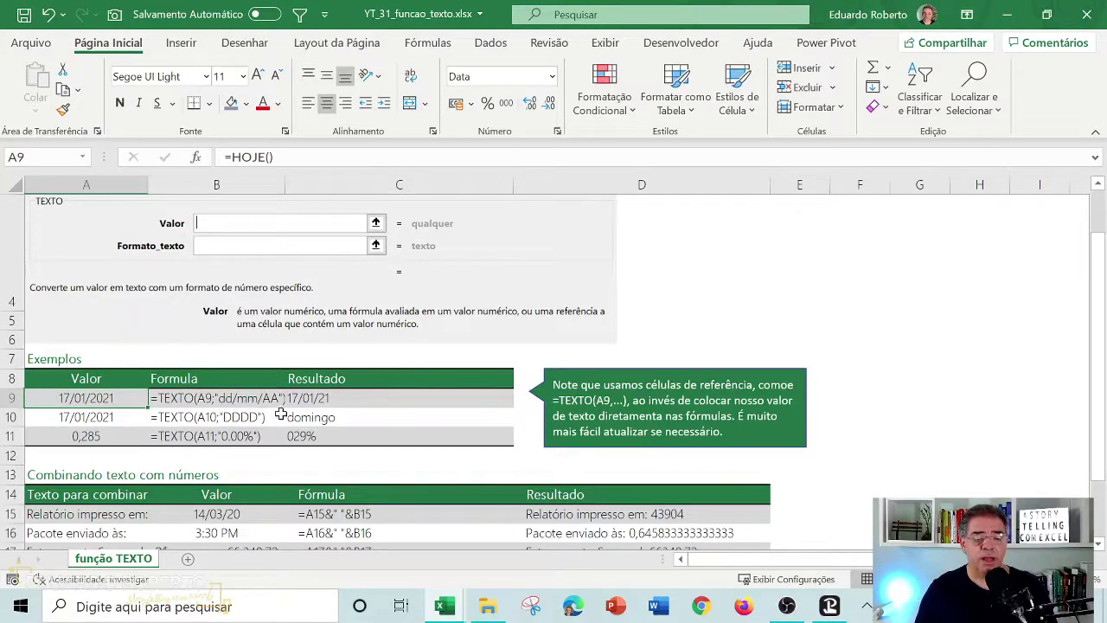
pyautogui.click(191, 399)
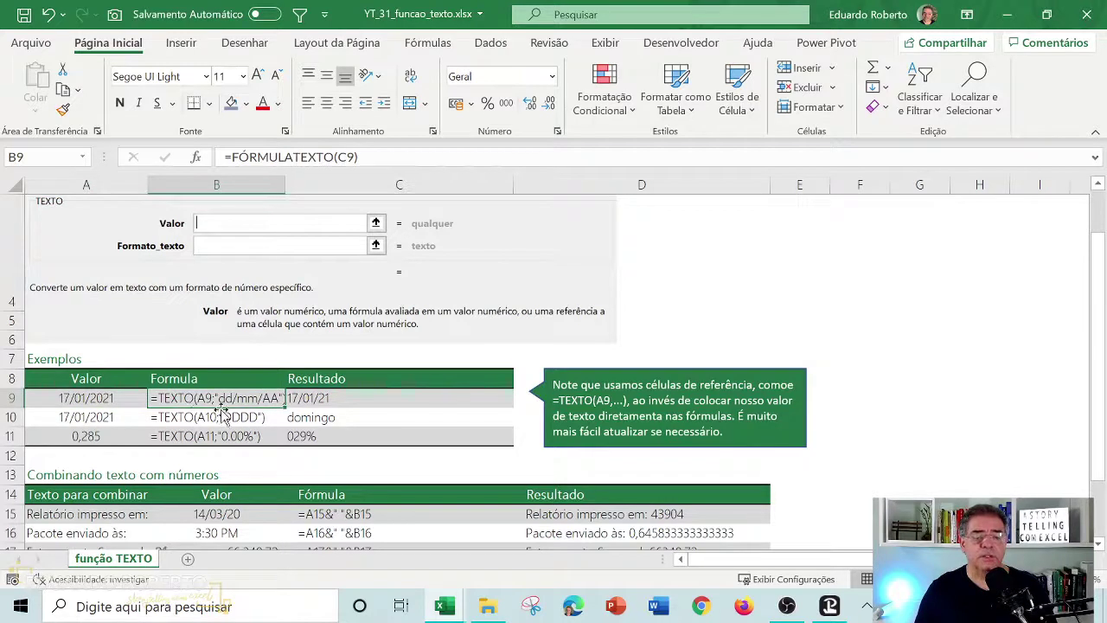
pyautogui.click(121, 402)
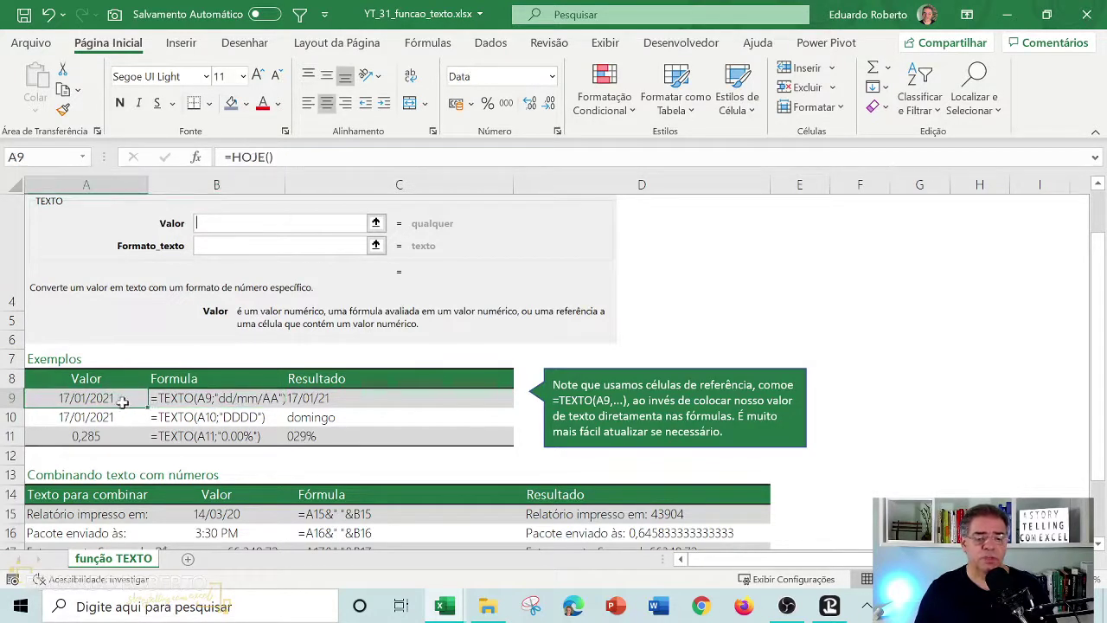
pyautogui.click(316, 399)
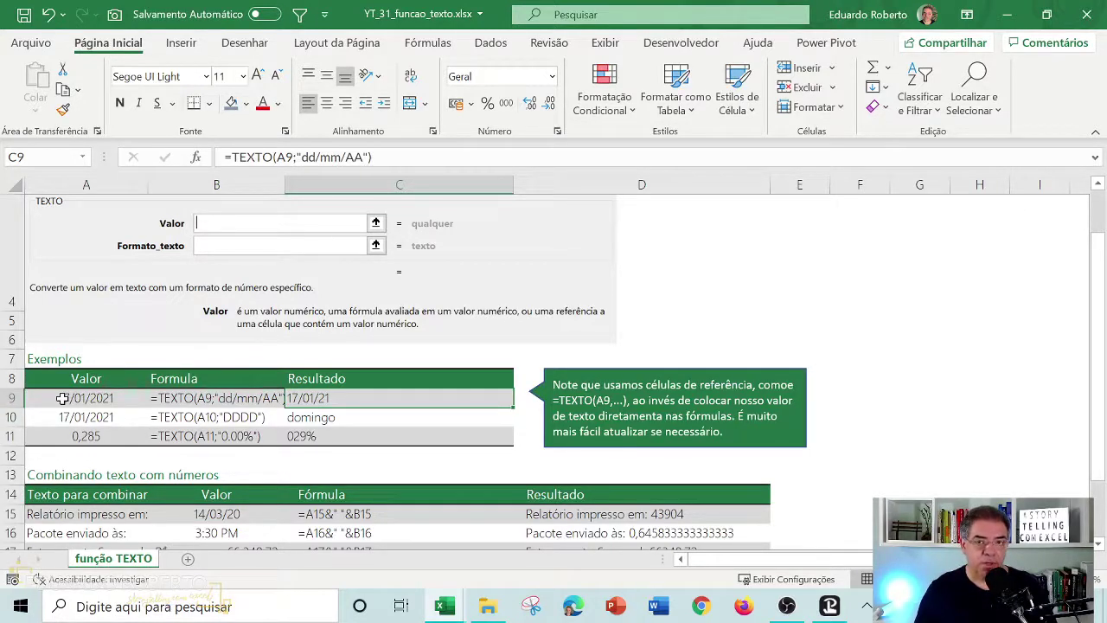
pyautogui.click(62, 398)
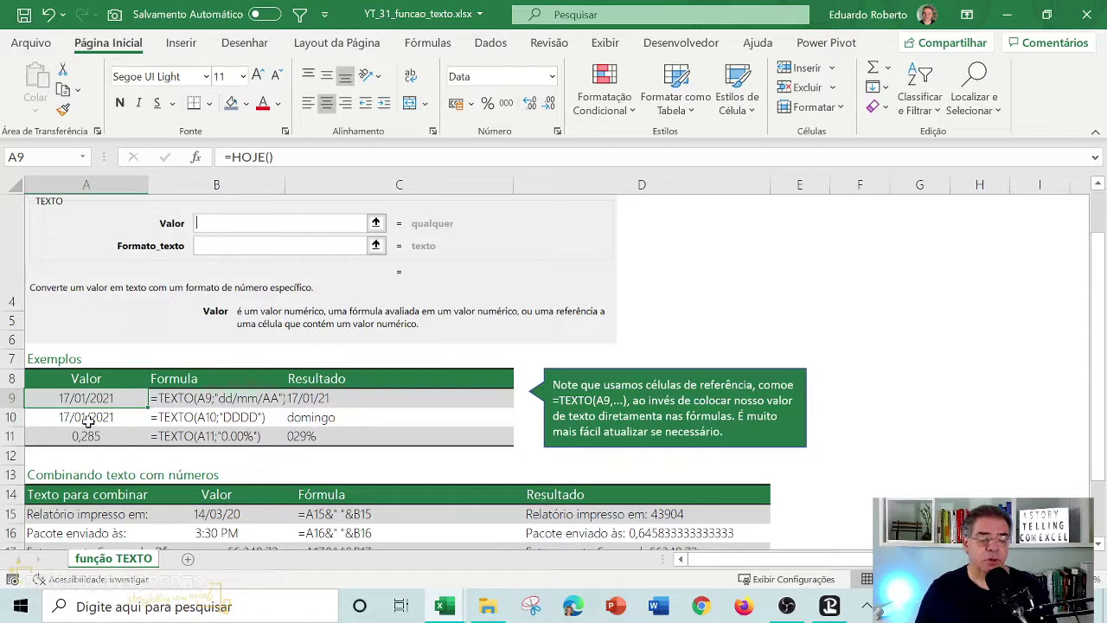
pyautogui.click(86, 420)
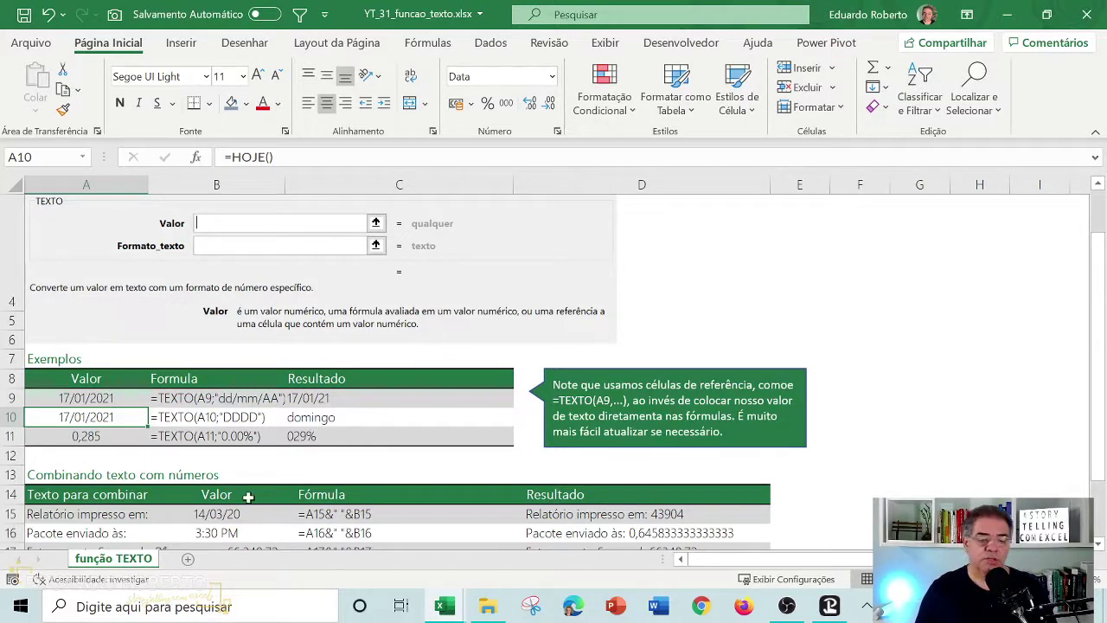
pyautogui.click(85, 439)
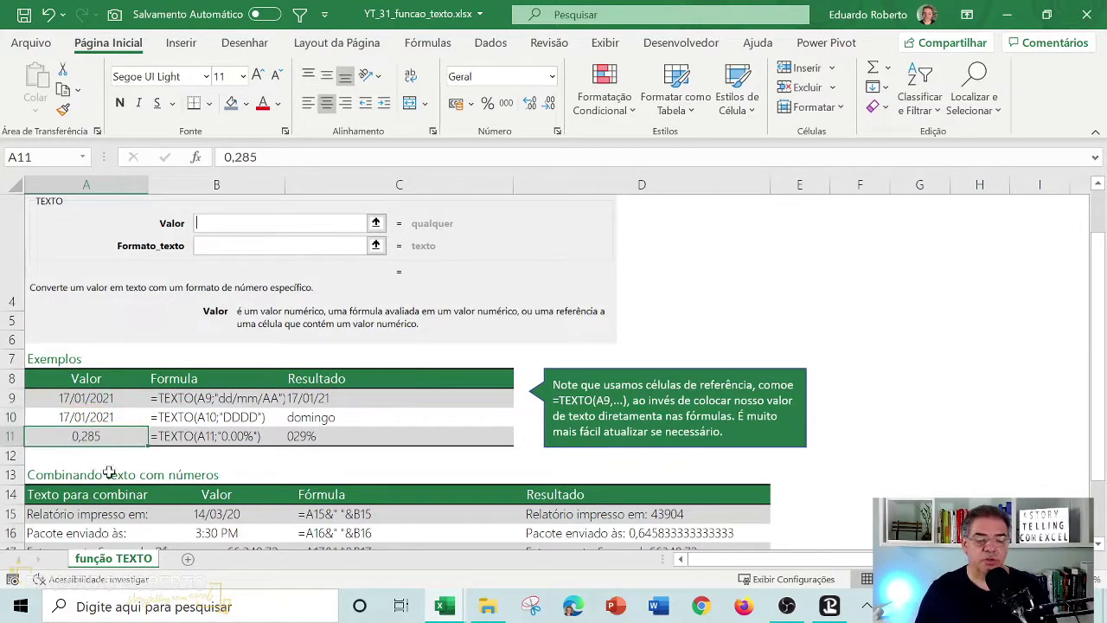
# Change the format text in C11's TEXTO formula to "0,00%", using a decimal comma
pyautogui.click(177, 438)
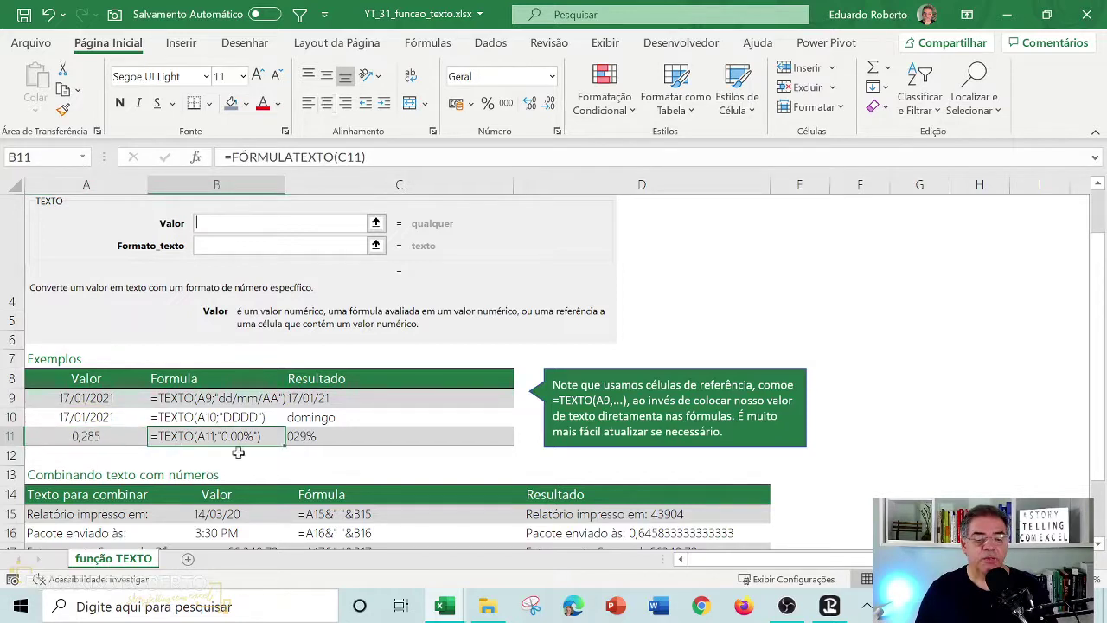
pyautogui.click(308, 439)
pyautogui.click(320, 157)
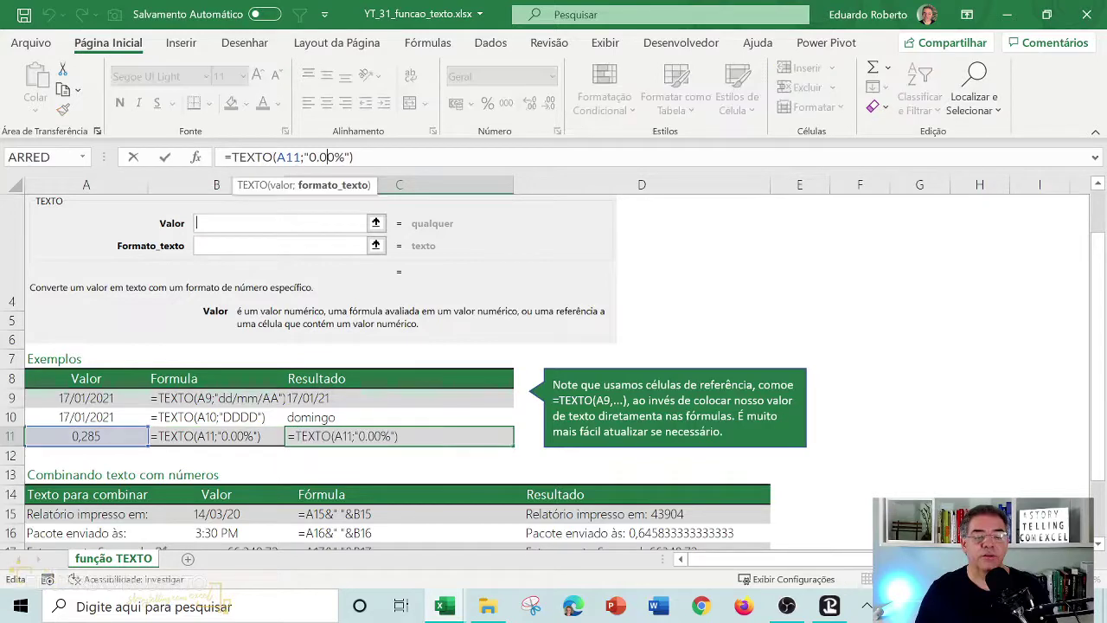
pyautogui.press('BackSpace')
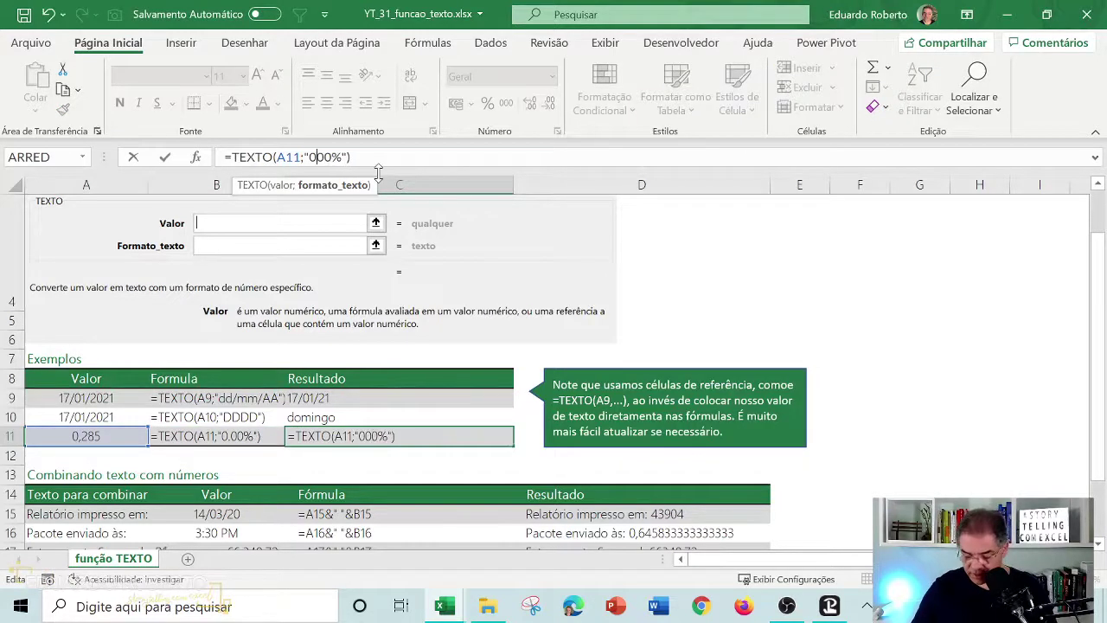
pyautogui.write(',')
pyautogui.press('Return')
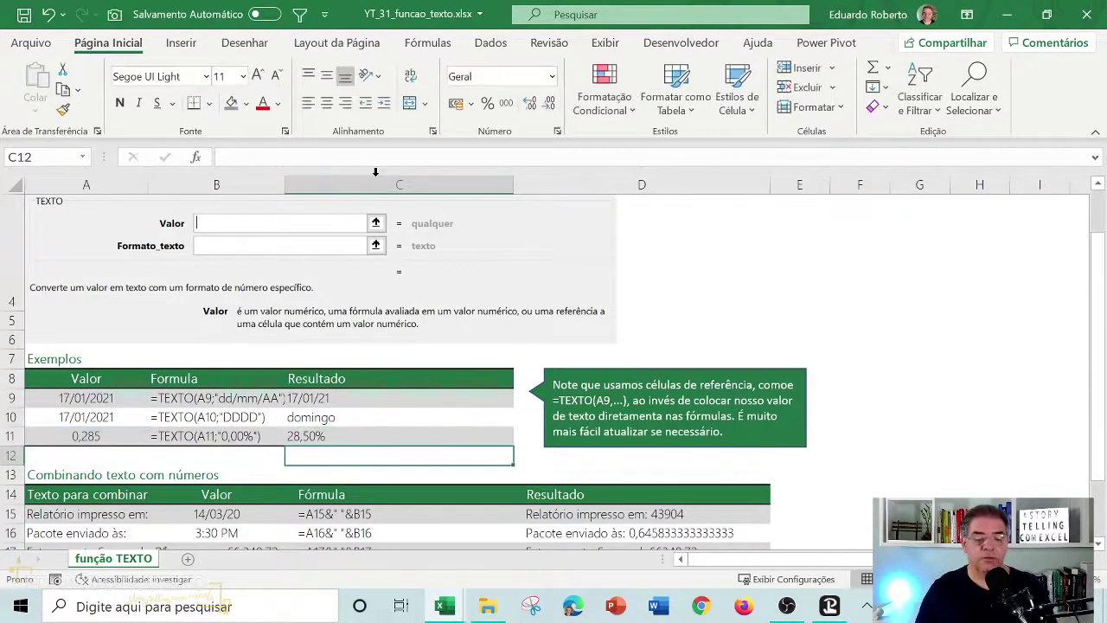
pyautogui.click(344, 435)
# Read the callout note beside the Exemplos table about using cell references in the formulas
pyautogui.click(905, 421)
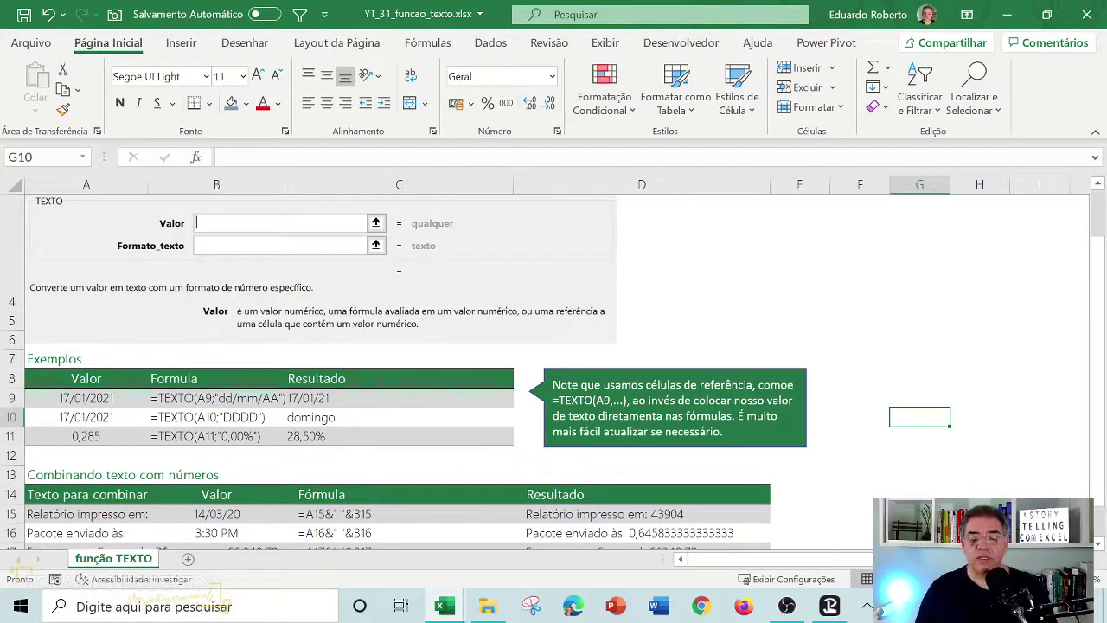
pyautogui.click(801, 374)
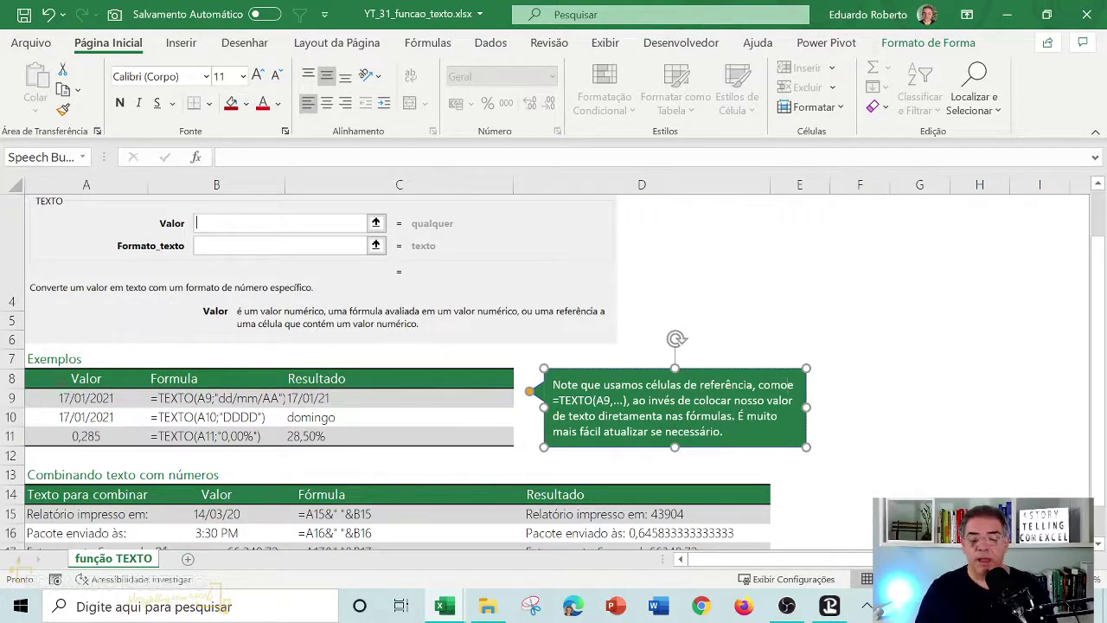
pyautogui.click(859, 419)
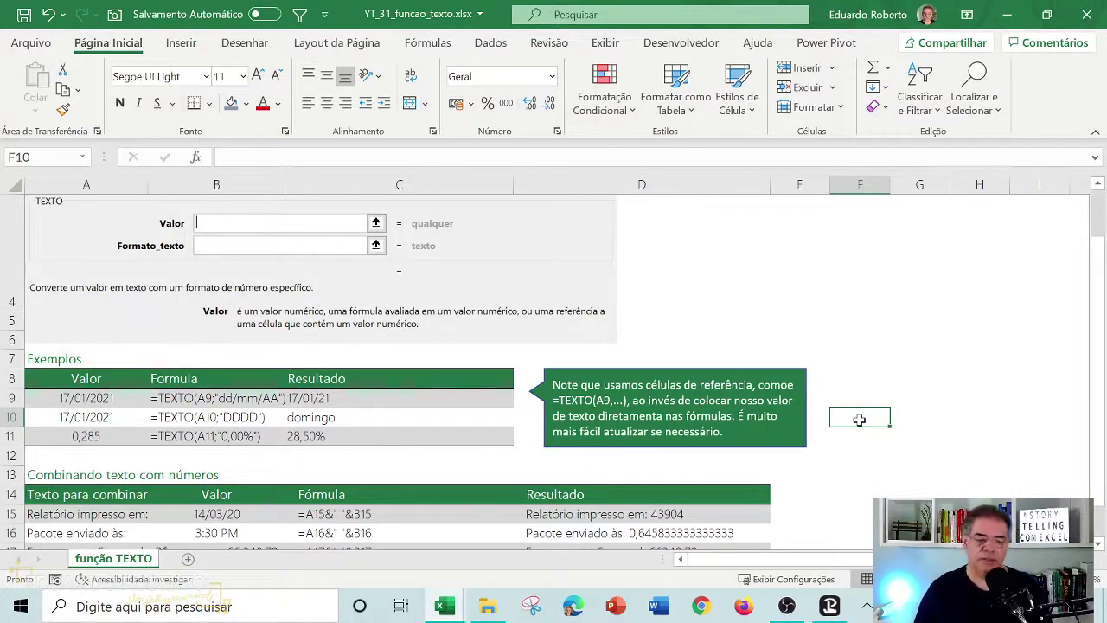
# Examine the text, date, formula and combined result in row 15 of the "Combinando texto com números" table
pyautogui.scroll(-2, 242, 499)
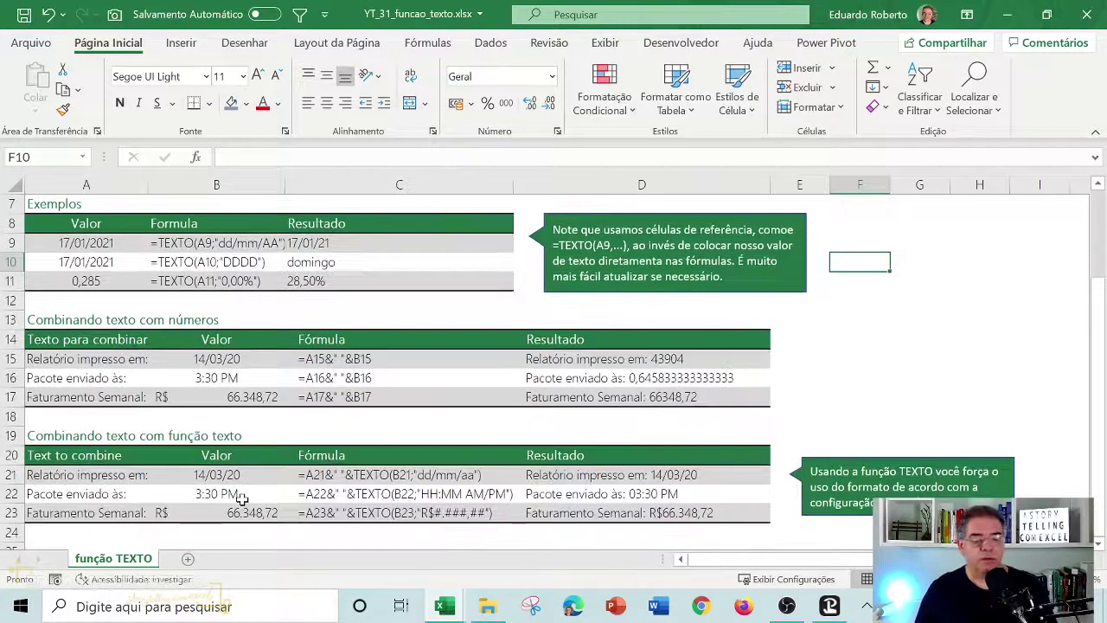
pyautogui.scroll(2, 117, 399)
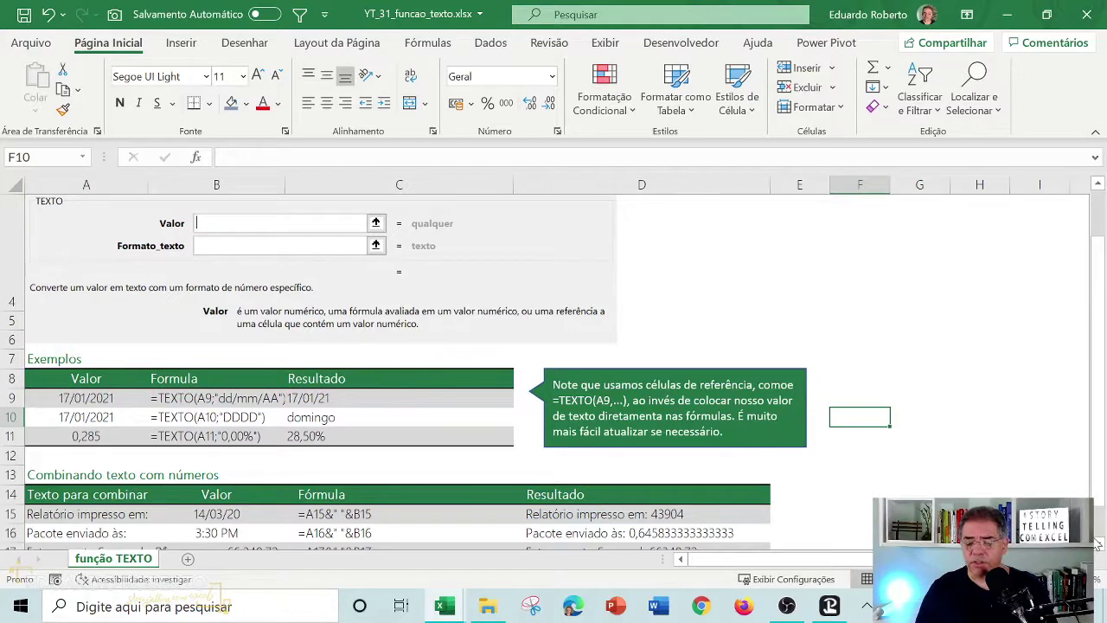
pyautogui.click(1097, 242)
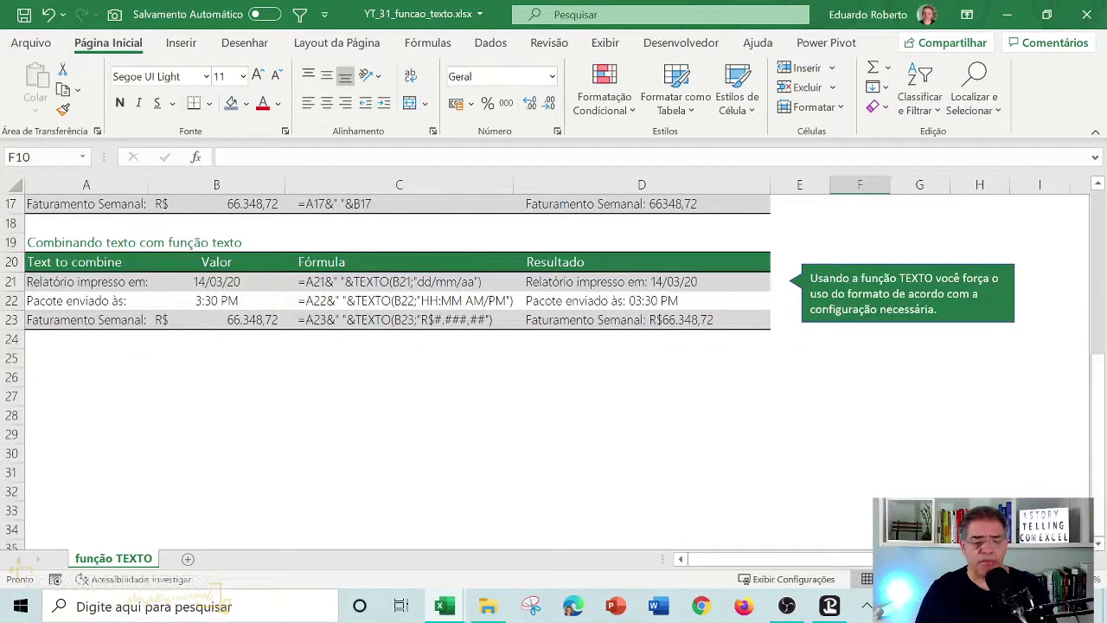
pyautogui.click(1097, 185)
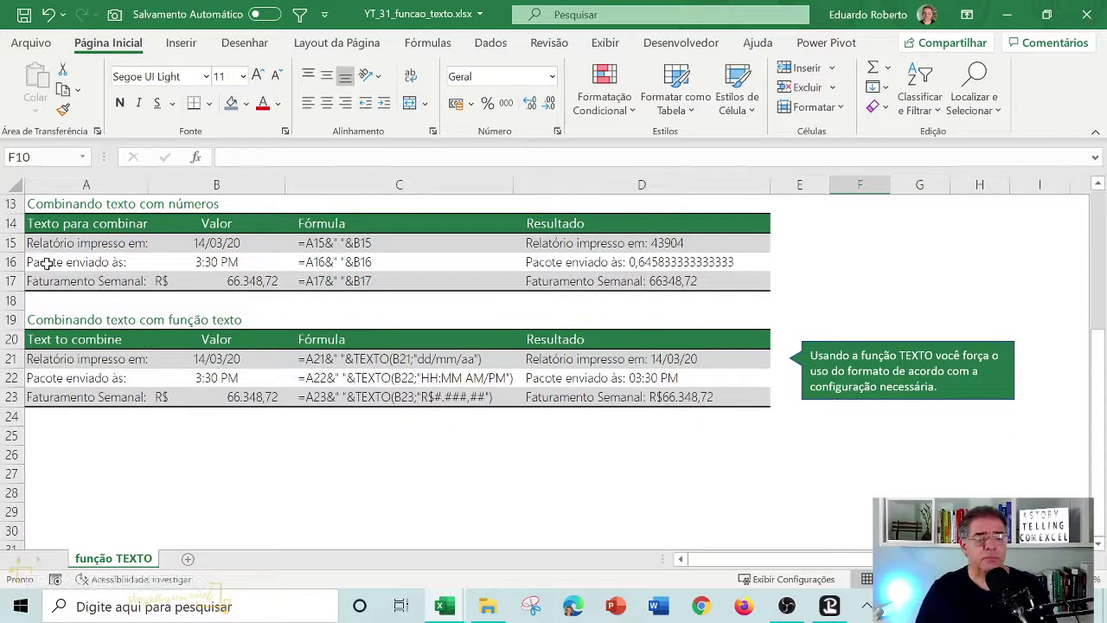
pyautogui.click(225, 246)
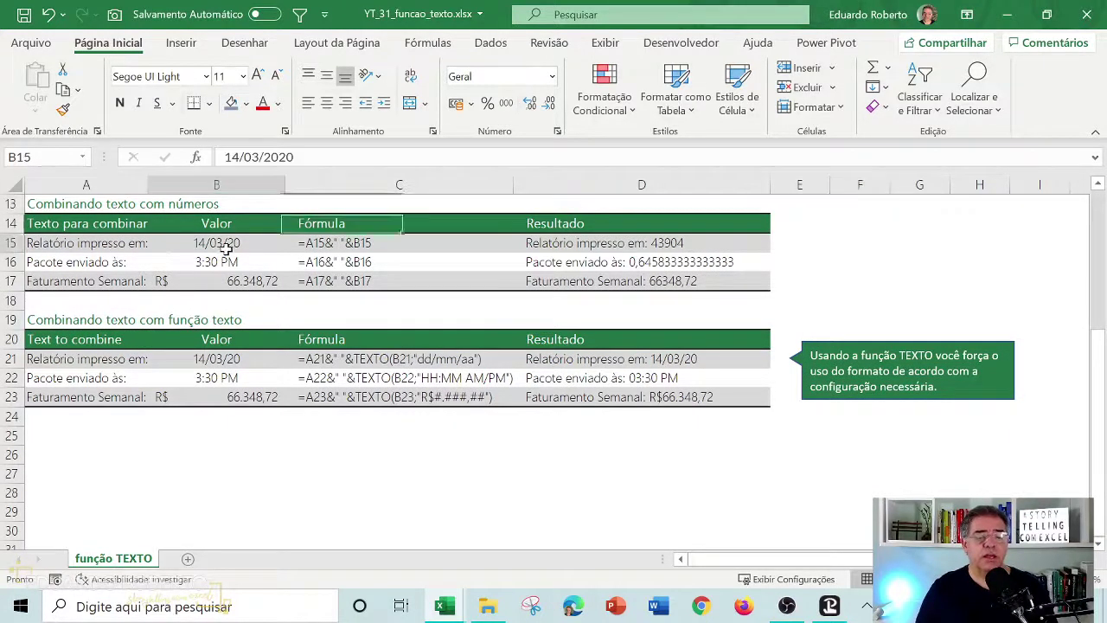
pyautogui.click(346, 245)
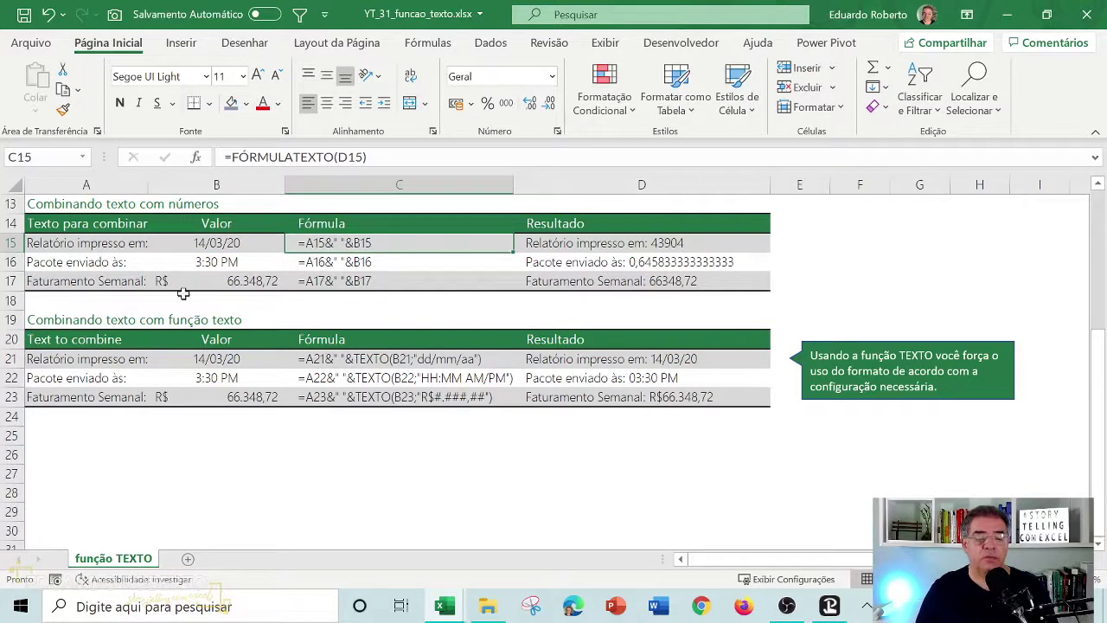
pyautogui.click(70, 245)
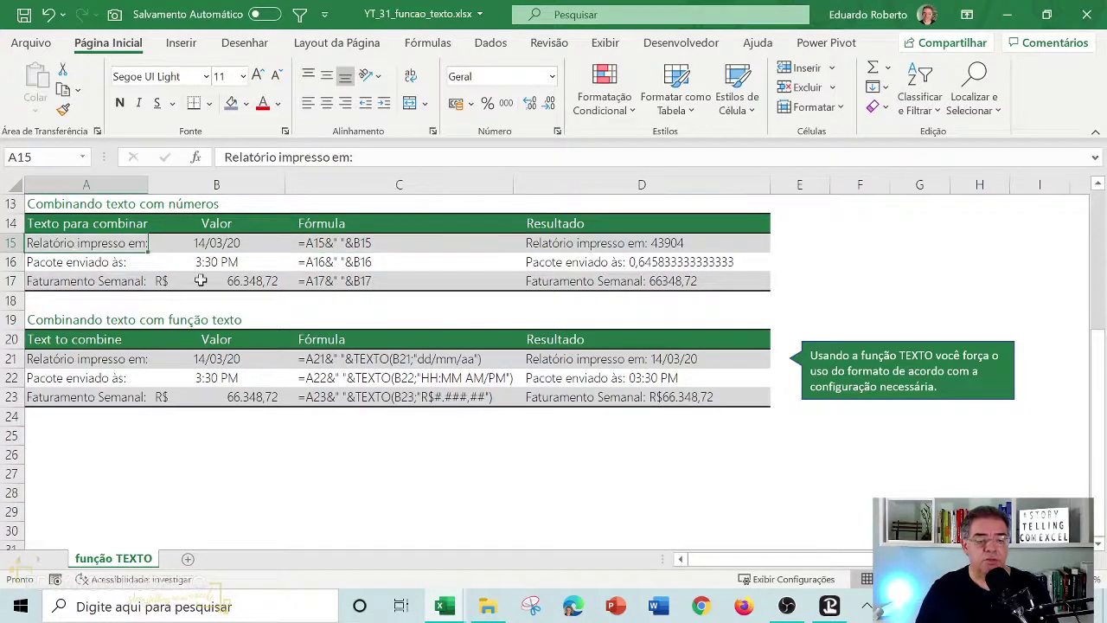
pyautogui.click(206, 249)
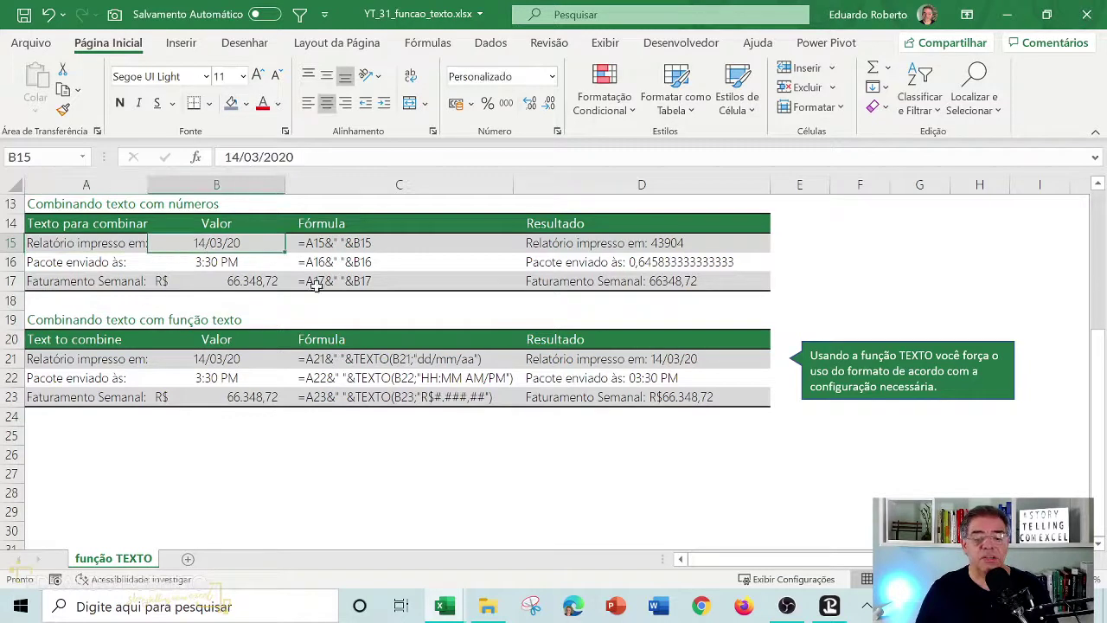
pyautogui.click(572, 252)
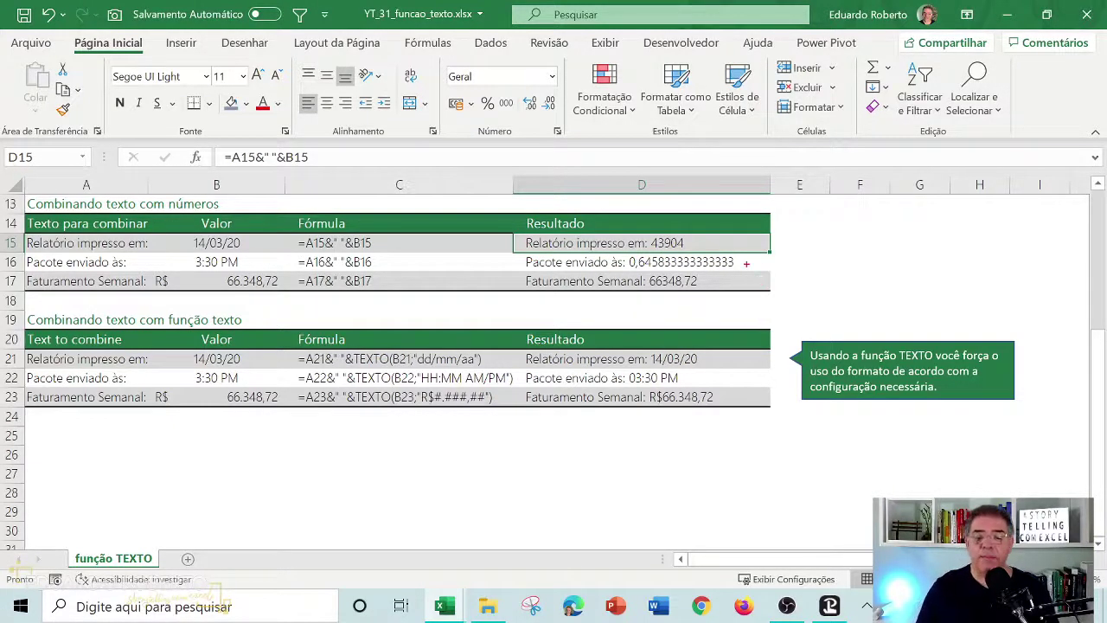
# Outline the numbers in the D15 and D16 results and the date in B15 with red rectangles, clearing the marks
pyautogui.moveTo(647, 237); pyautogui.dragTo(701, 251)
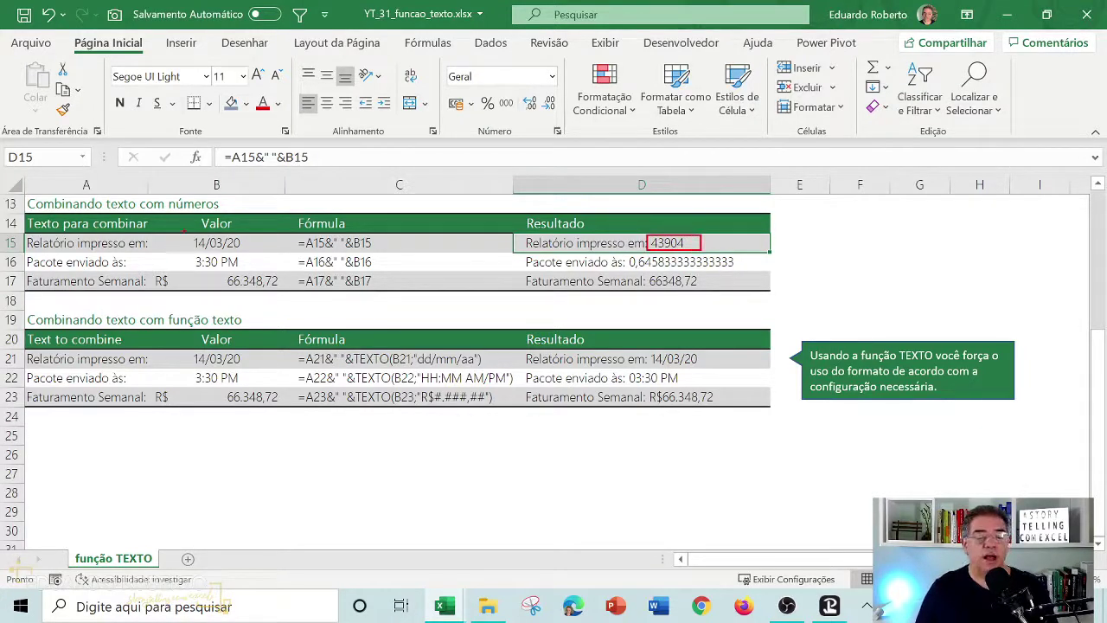
pyautogui.moveTo(184, 231); pyautogui.dragTo(250, 253)
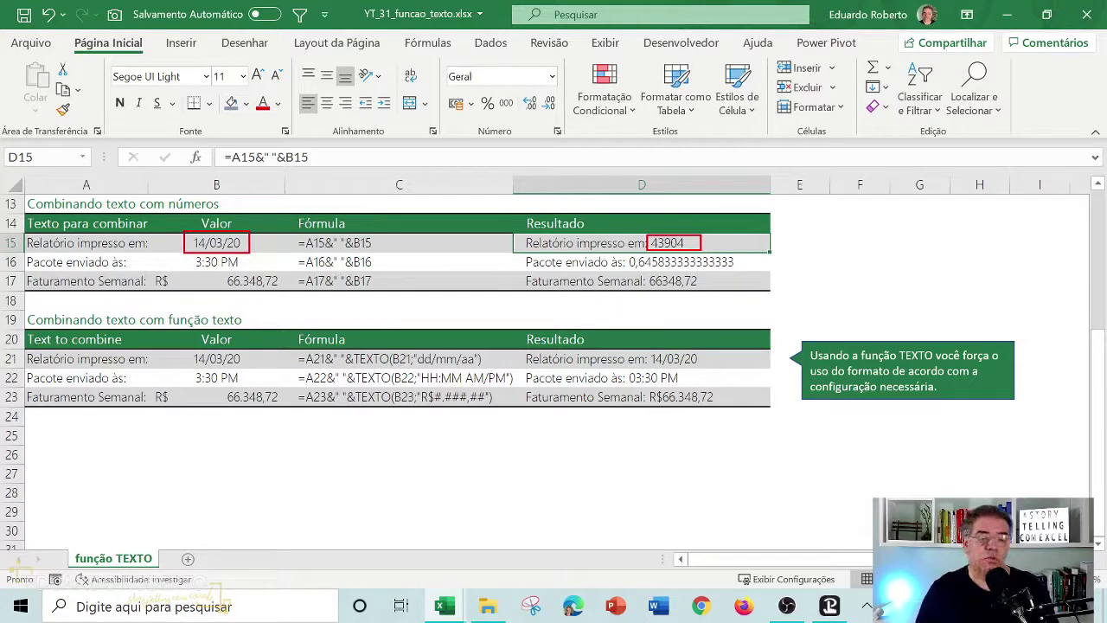
pyautogui.press('Escape')
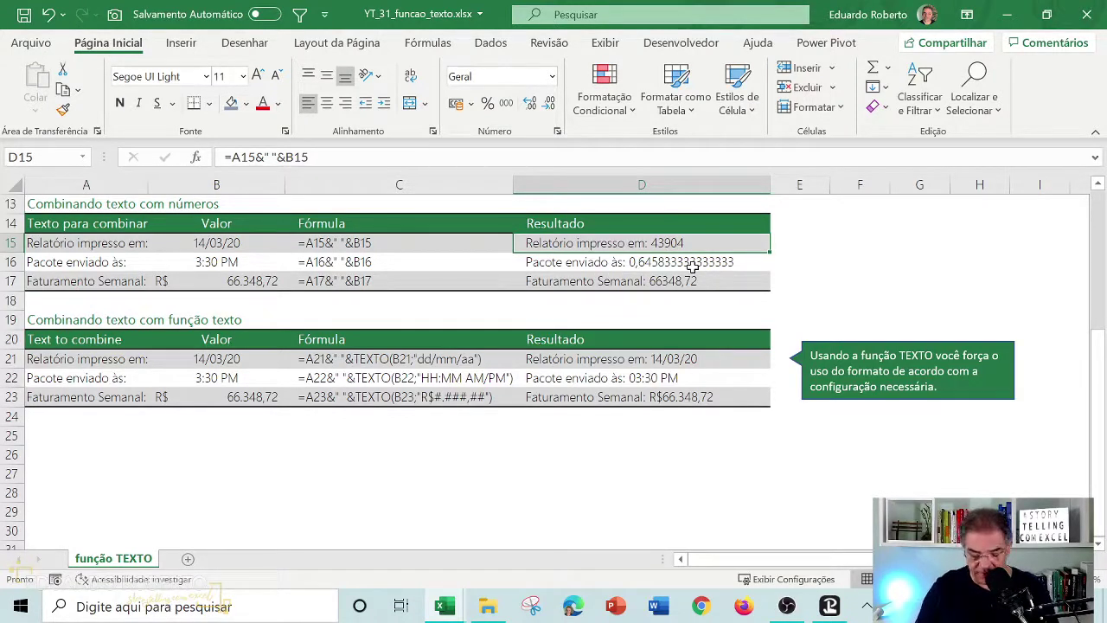
pyautogui.hotkey('ctrl', '2')
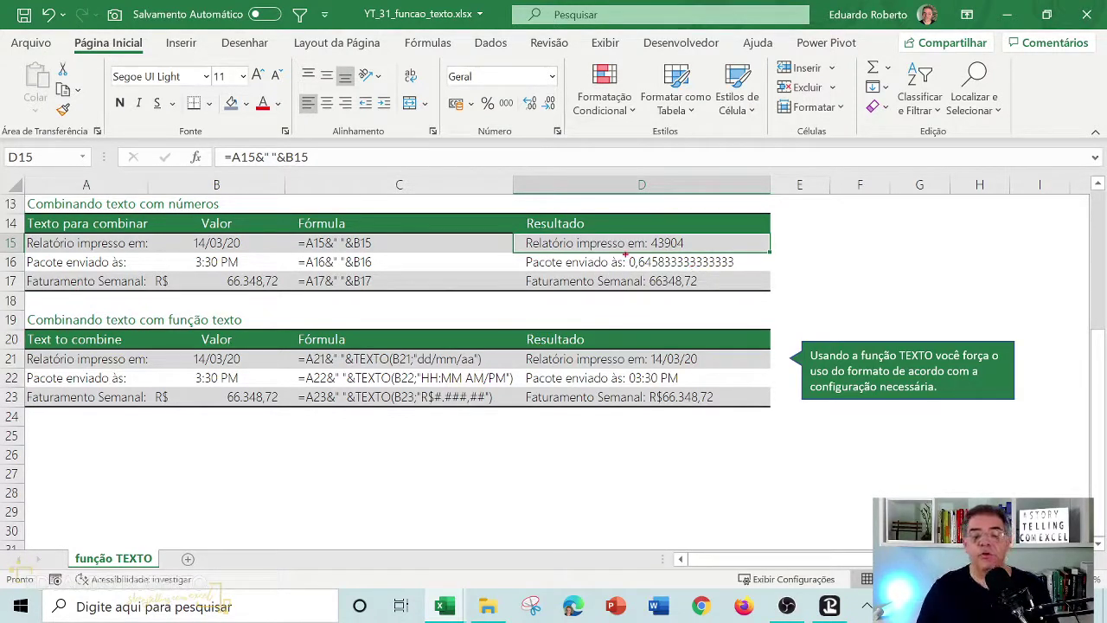
pyautogui.moveTo(625, 253)
pyautogui.mouseDown()
pyautogui.moveTo(671, 270)
pyautogui.moveTo(749, 270)
pyautogui.mouseUp()
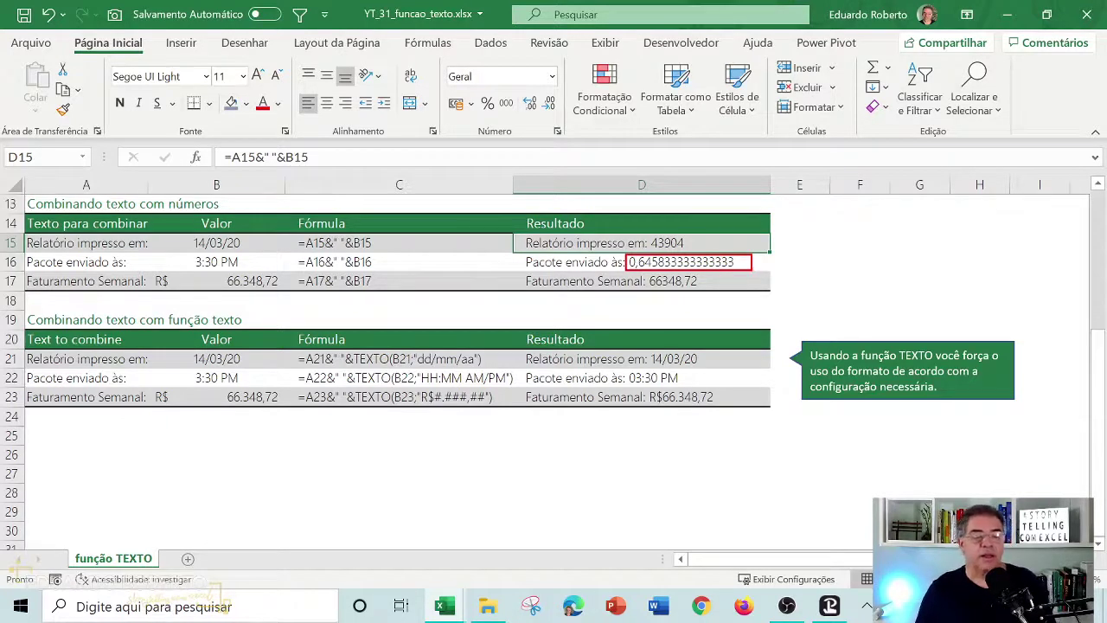
pyautogui.press('Escape')
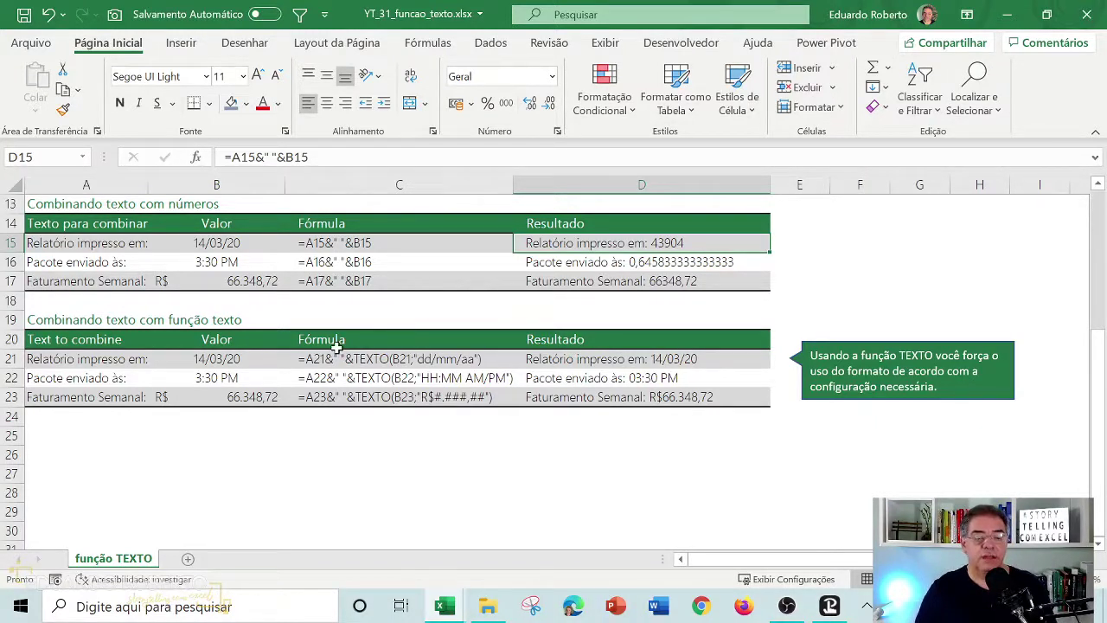
# Compare the weekly revenue value in B17 with its combined text result in D17
pyautogui.click(241, 286)
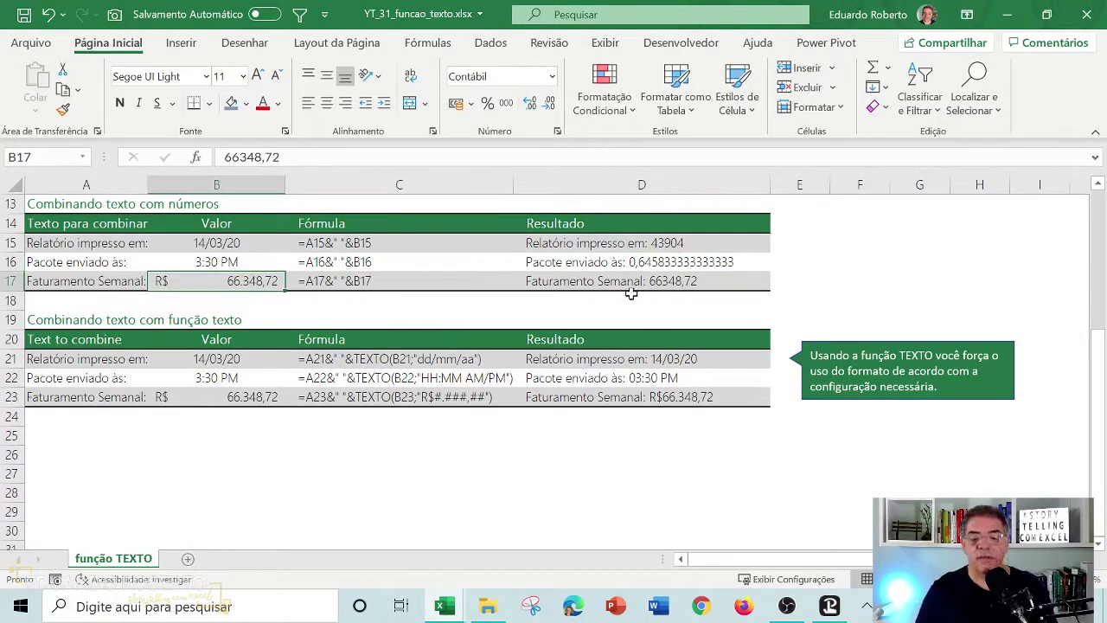
pyautogui.click(684, 284)
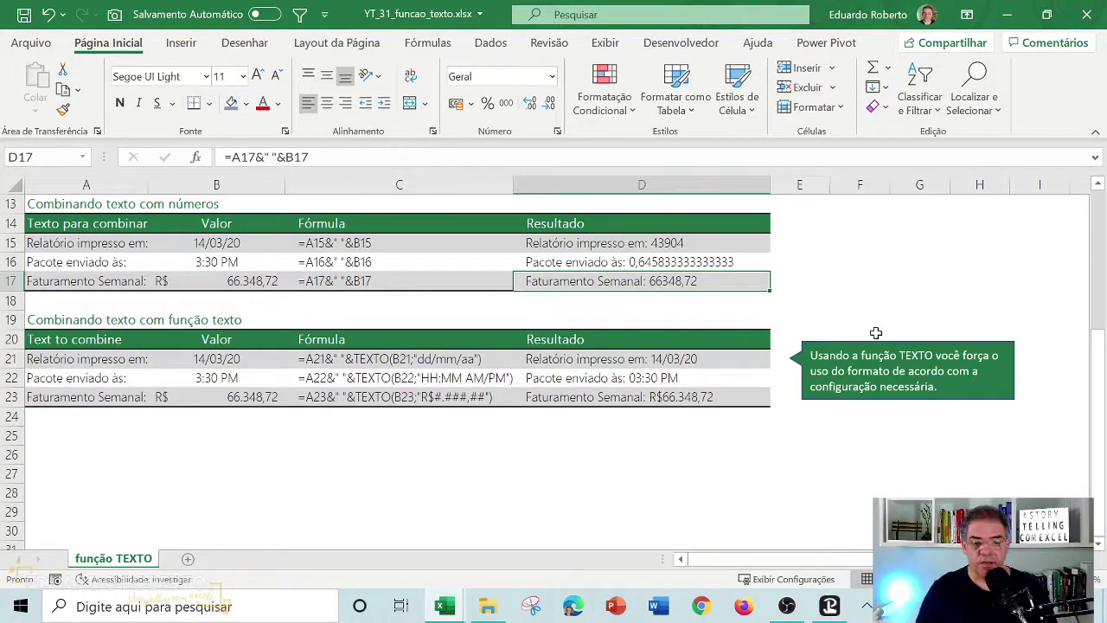
pyautogui.click(319, 493)
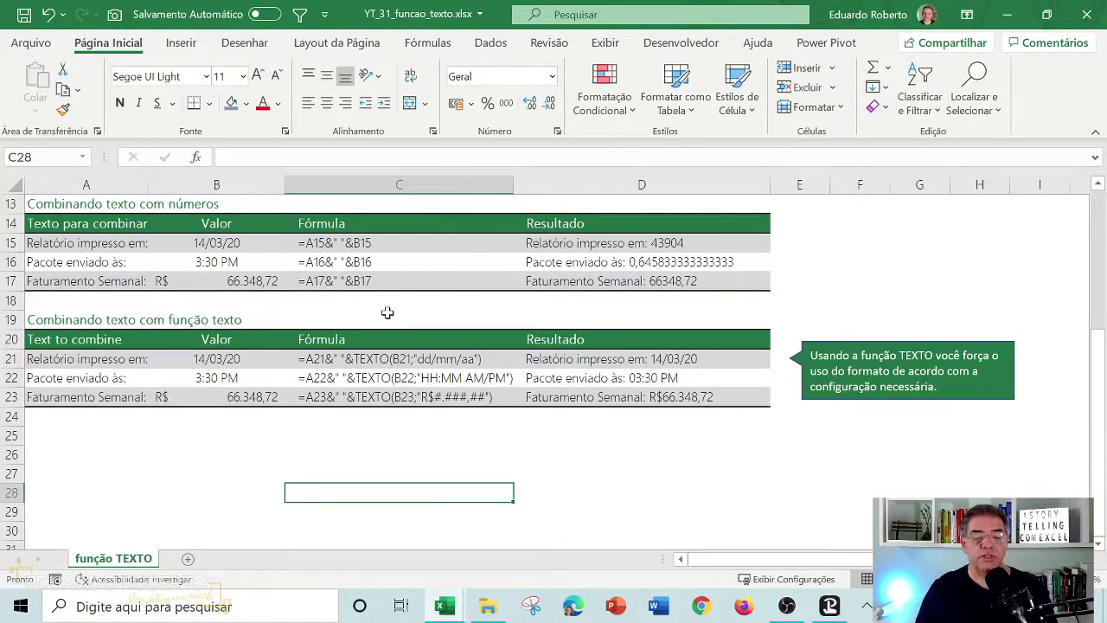
# Compare the "Relatório impresso em:" rows of both tables, checking formulas C15 and C21 and results D15 and D21
pyautogui.click(370, 243)
pyautogui.click(359, 361)
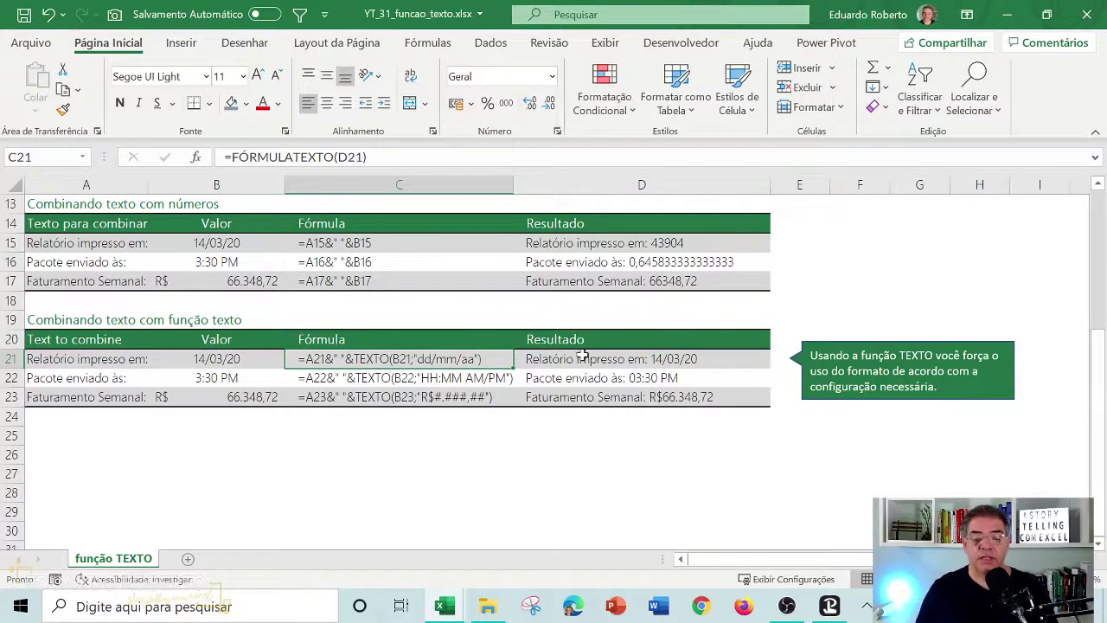
pyautogui.click(638, 249)
pyautogui.keyDown('ctrl'); pyautogui.click(636, 360); pyautogui.keyUp('ctrl')
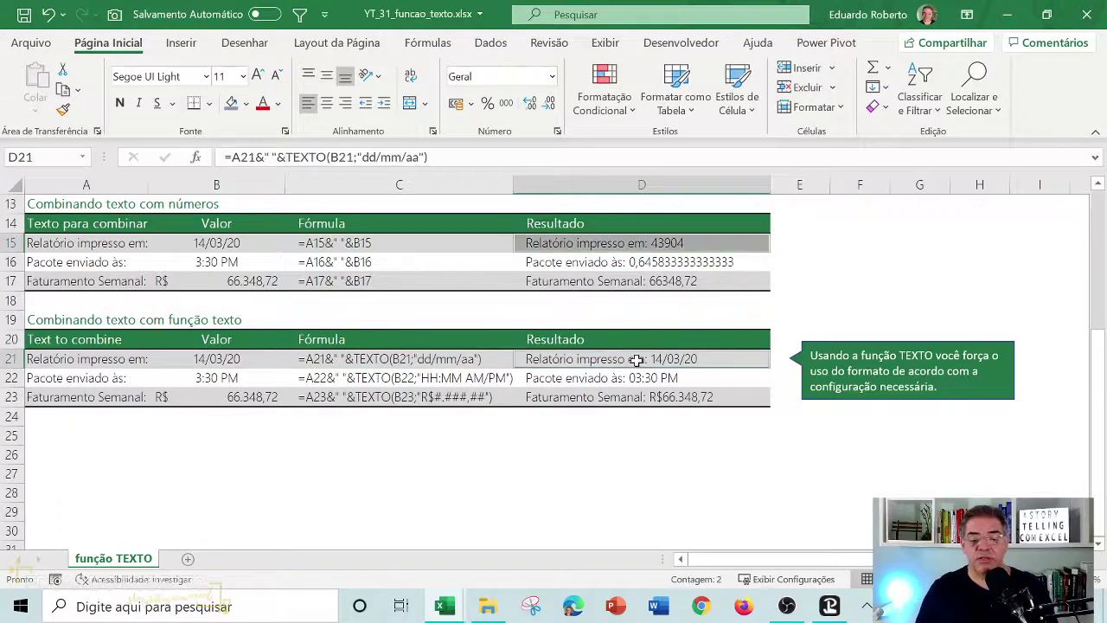
# Fill the "Relatório impresso em:" result cells D15 and D21 with light gold
pyautogui.click(247, 104)
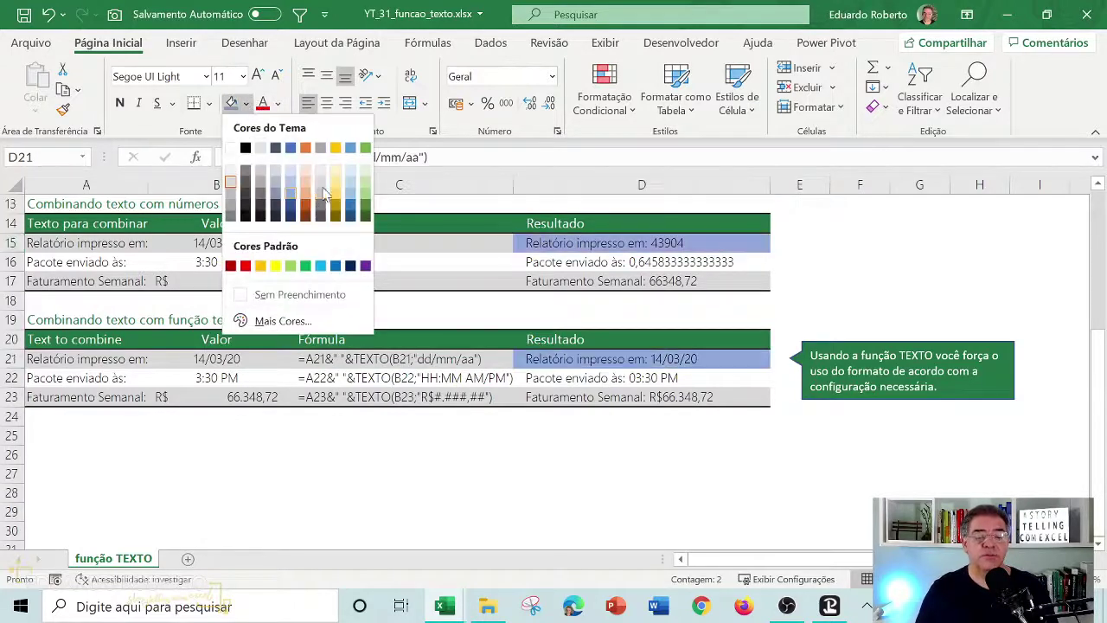
pyautogui.click(335, 161)
pyautogui.click(574, 479)
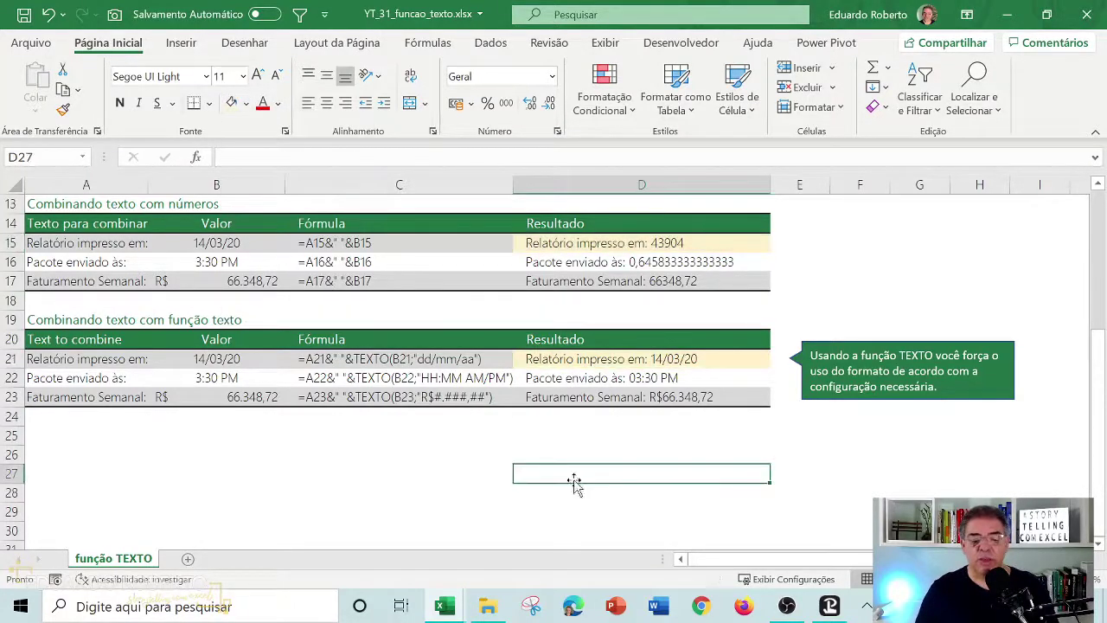
# Fill the "Pacote enviado às:" result cells D16 and D22 with light orange
pyautogui.click(624, 359)
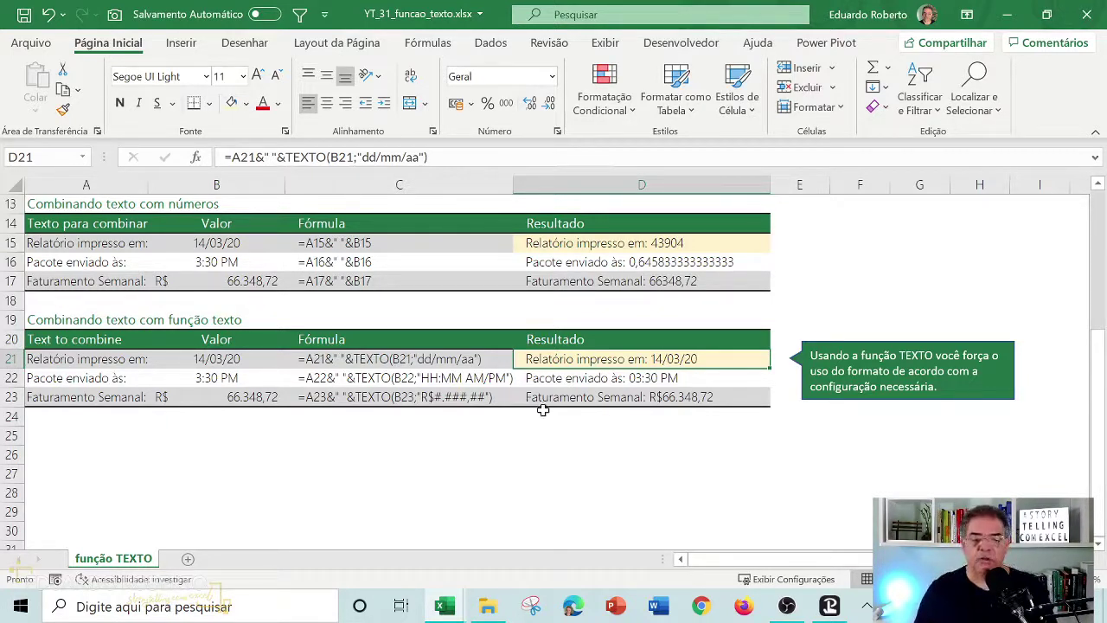
pyautogui.click(580, 378)
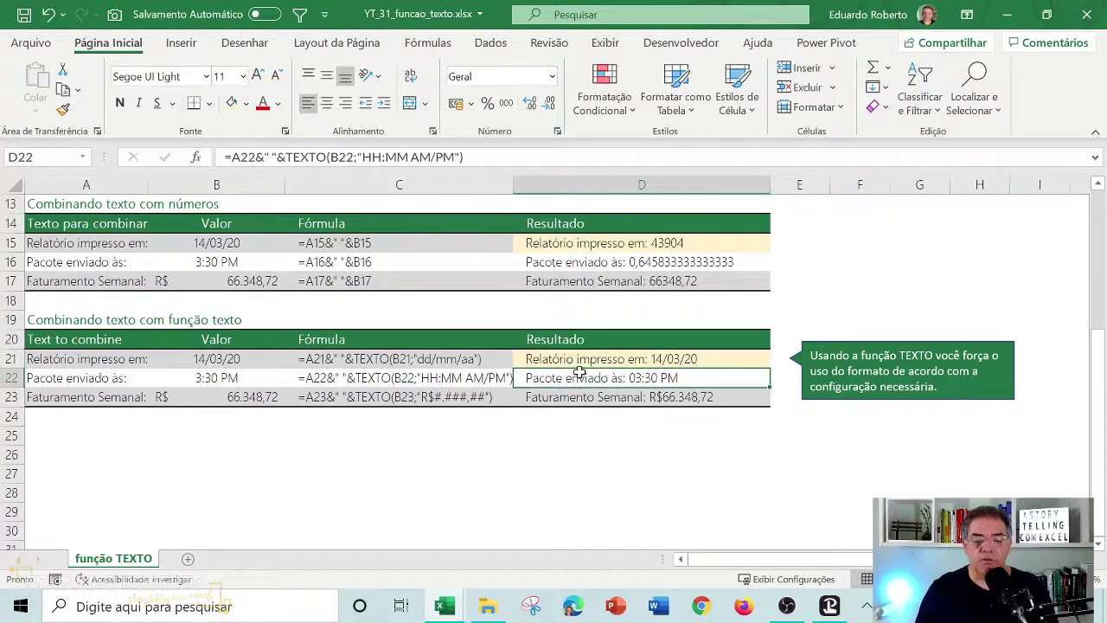
pyautogui.keyDown('ctrl'); pyautogui.click(597, 262); pyautogui.keyUp('ctrl')
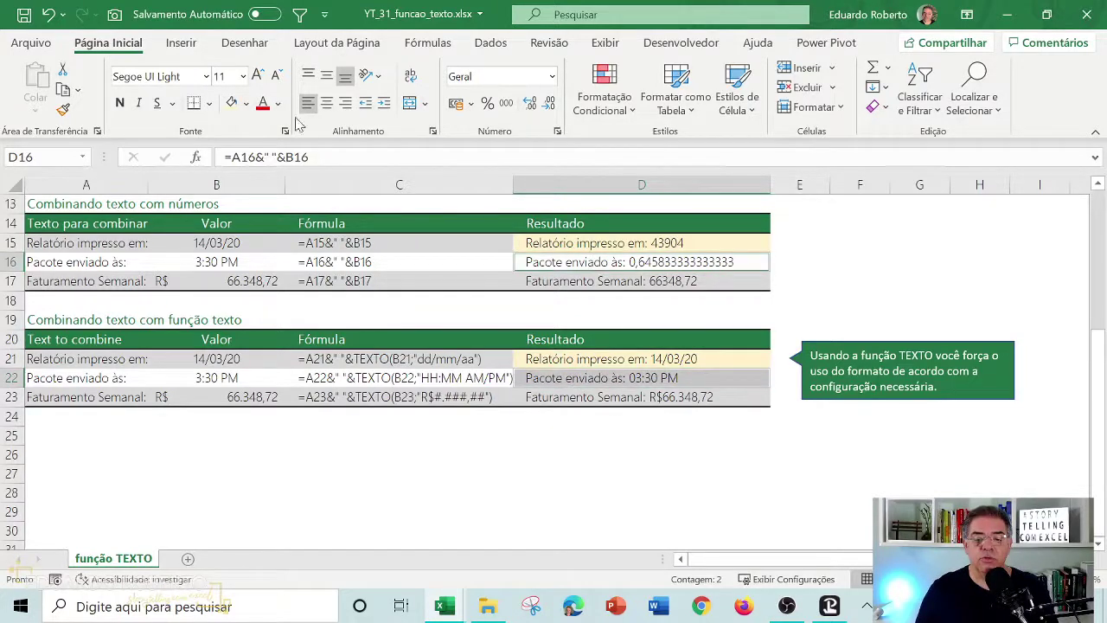
pyautogui.click(246, 103)
pyautogui.click(308, 189)
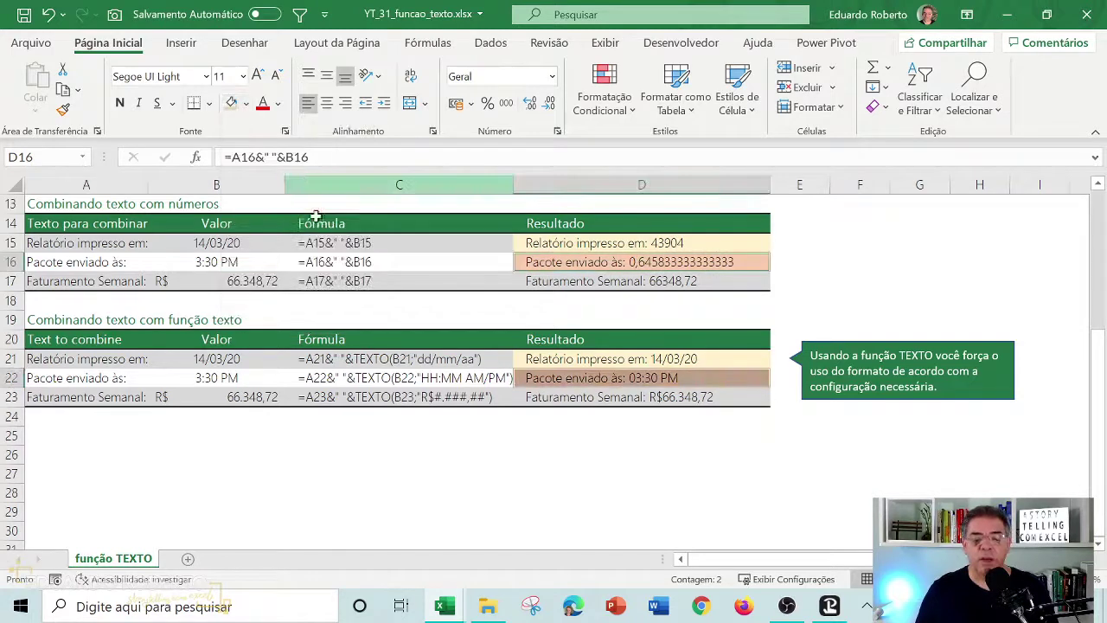
pyautogui.click(600, 477)
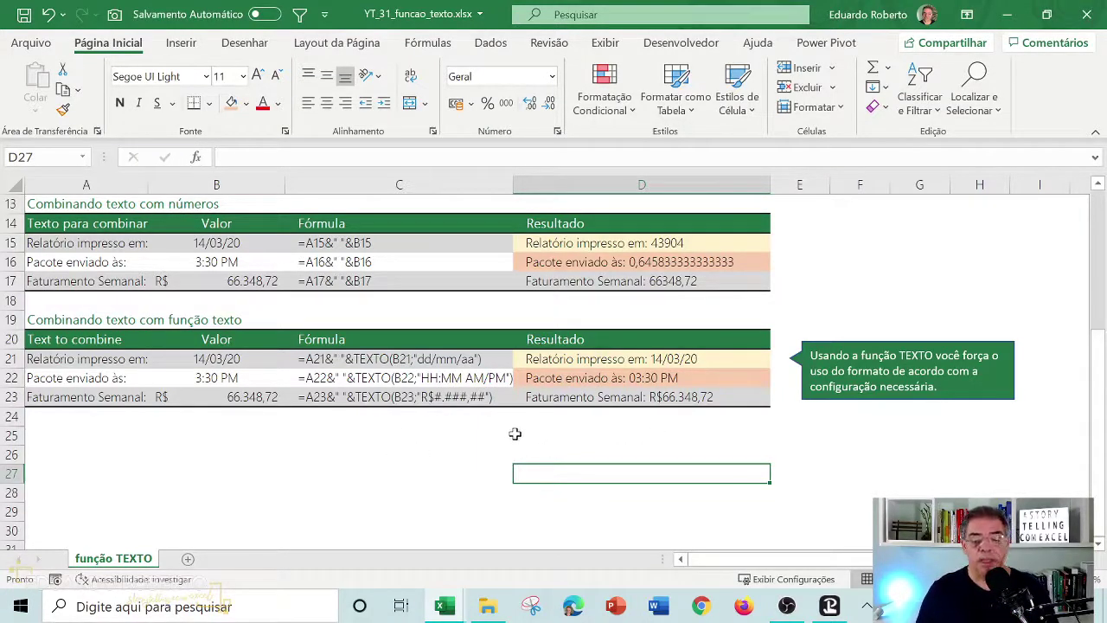
# Fill the "Faturamento Semanal:" result cells D17 and D23 with light blue
pyautogui.click(608, 400)
pyautogui.keyDown('ctrl'); pyautogui.click(594, 284); pyautogui.keyUp('ctrl')
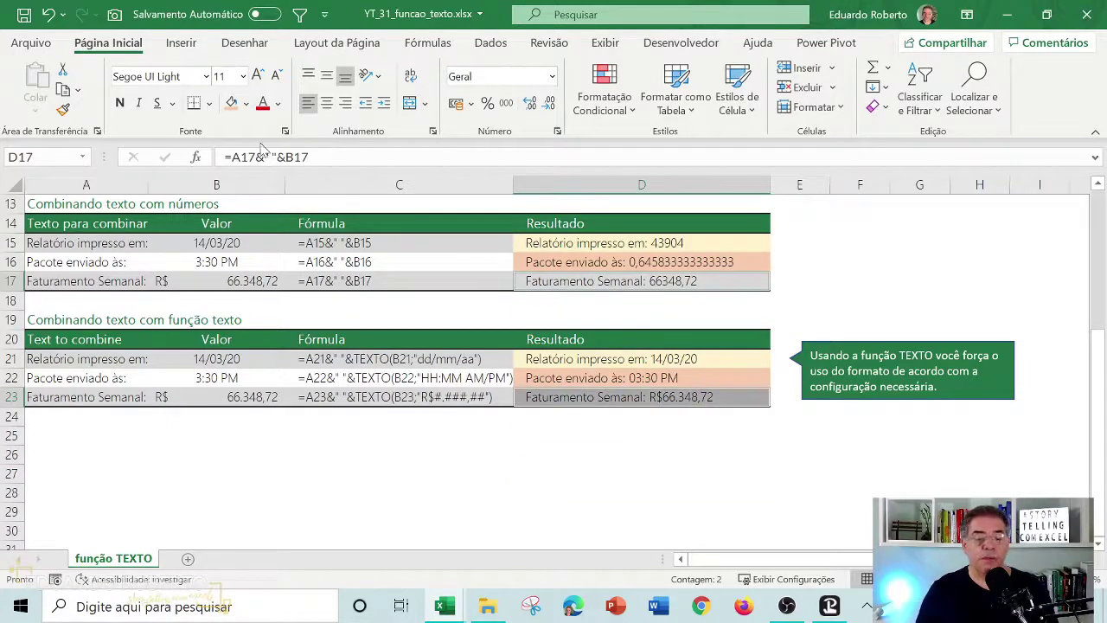
pyautogui.click(245, 103)
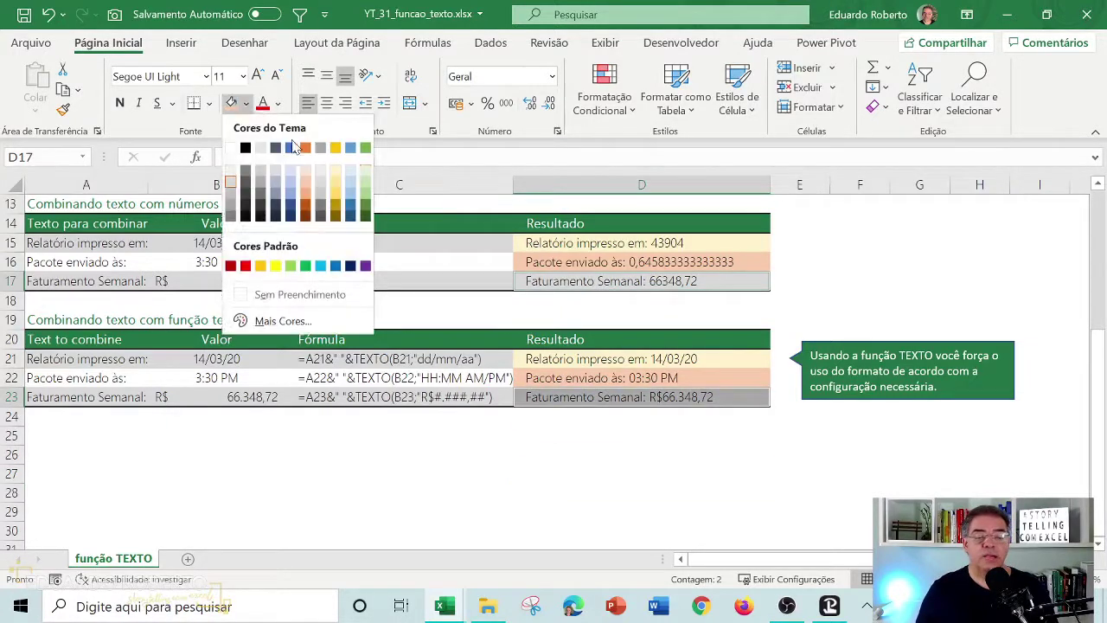
pyautogui.click(349, 171)
pyautogui.click(641, 453)
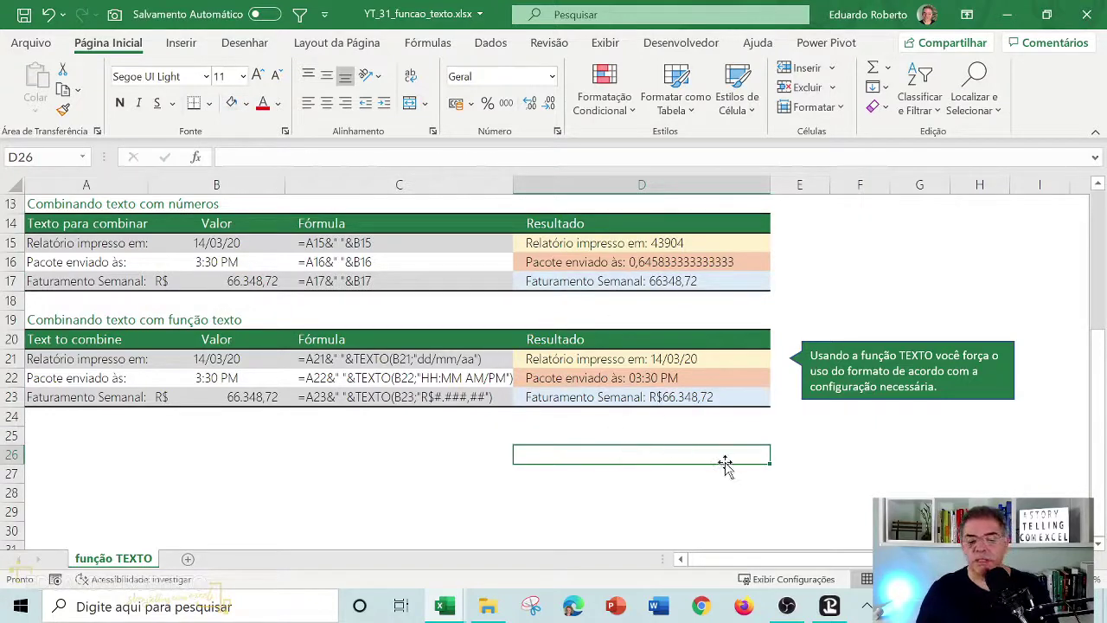
# Examine the TEXTO date formula shown in C21 of the "Combinando texto com função texto" table
pyautogui.click(391, 364)
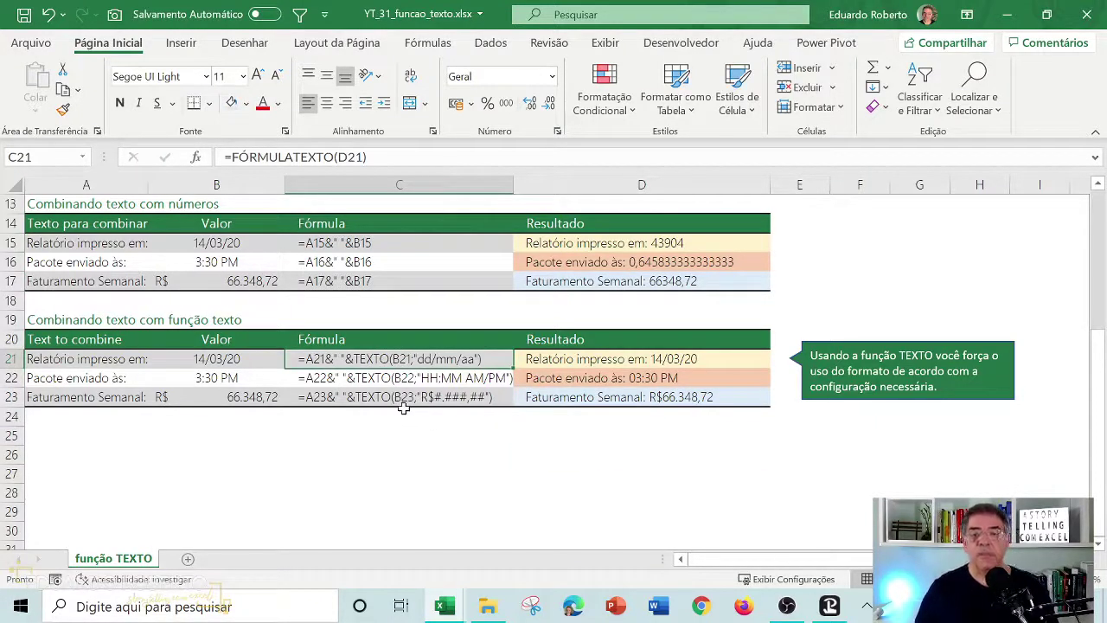